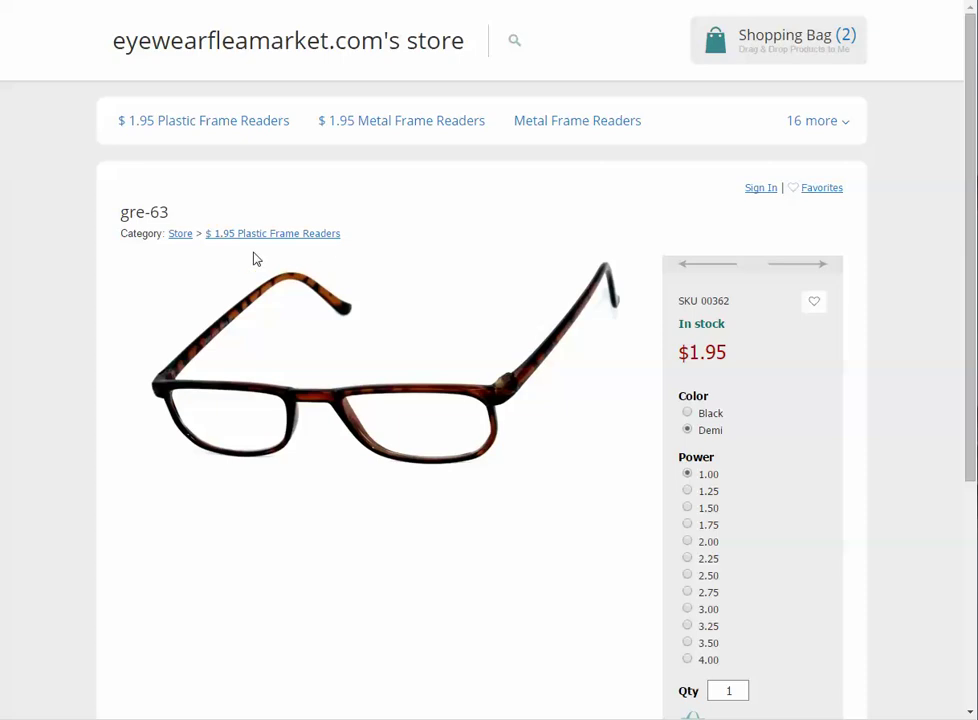
Step: View product gre-61 on the storefront and enlarge its black detailed image
left_click(706, 266)
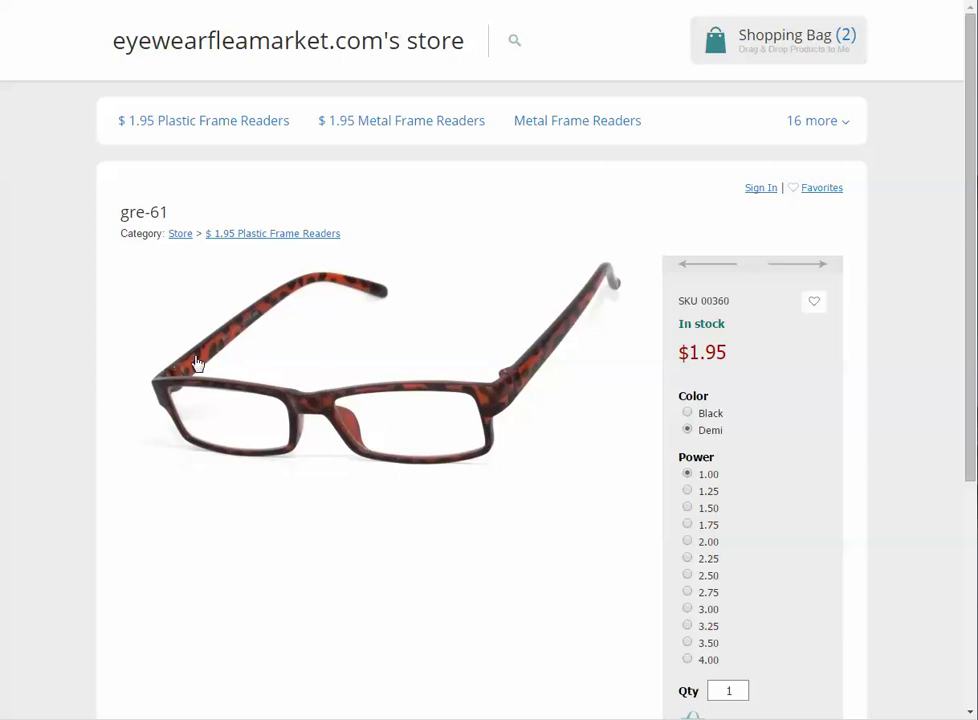
left_click_drag(160, 213, 145, 213)
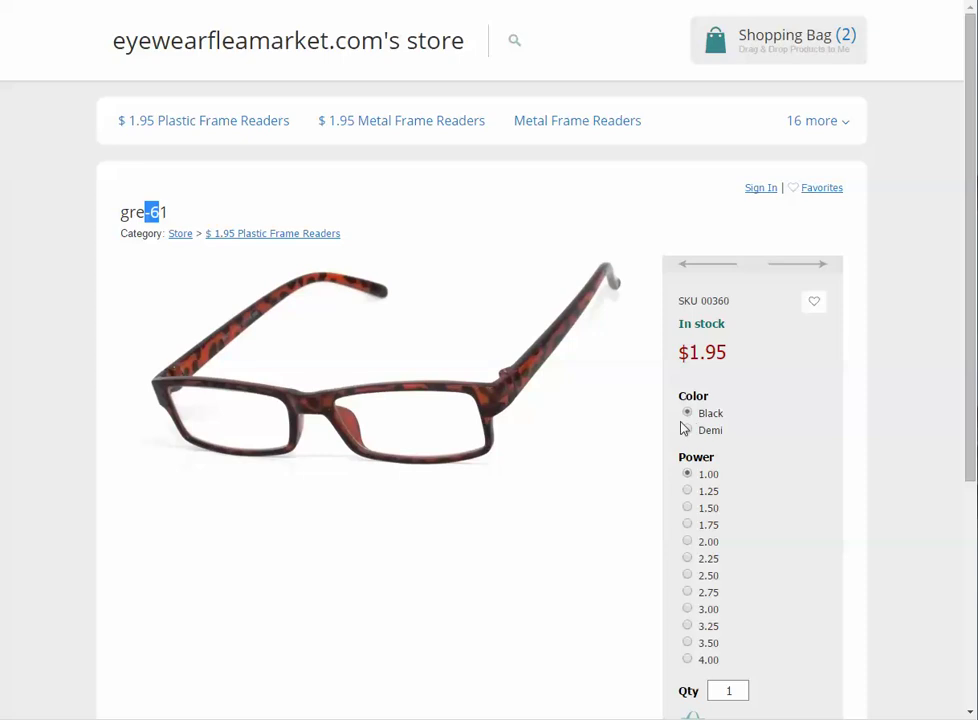
scroll(487, 406, "down", 4)
left_click(727, 518)
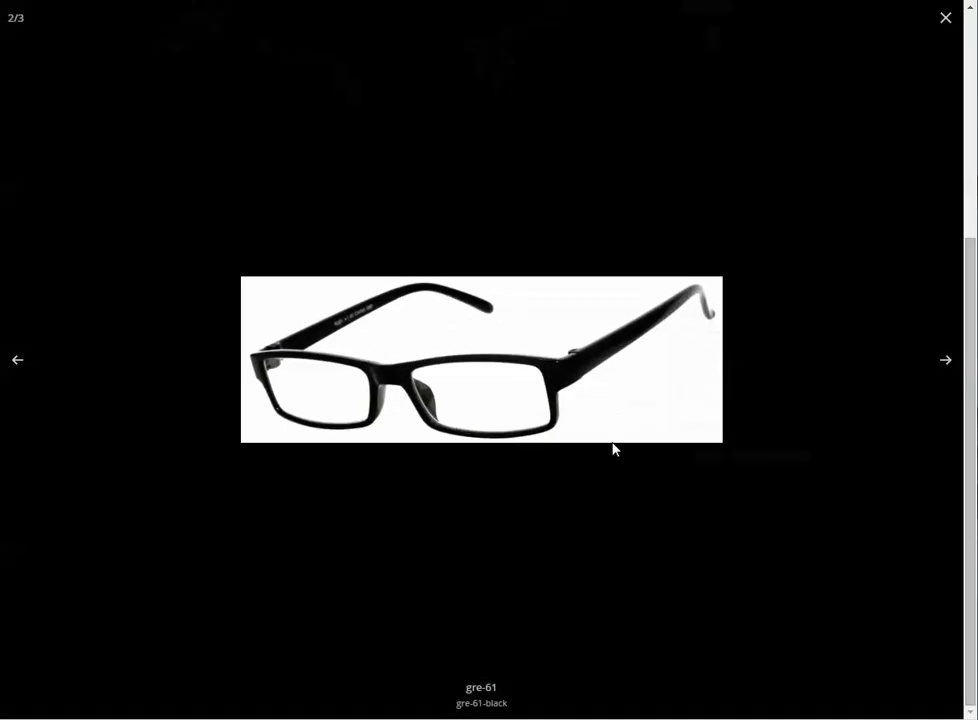
left_click(660, 489)
scroll(692, 430, "up", 5)
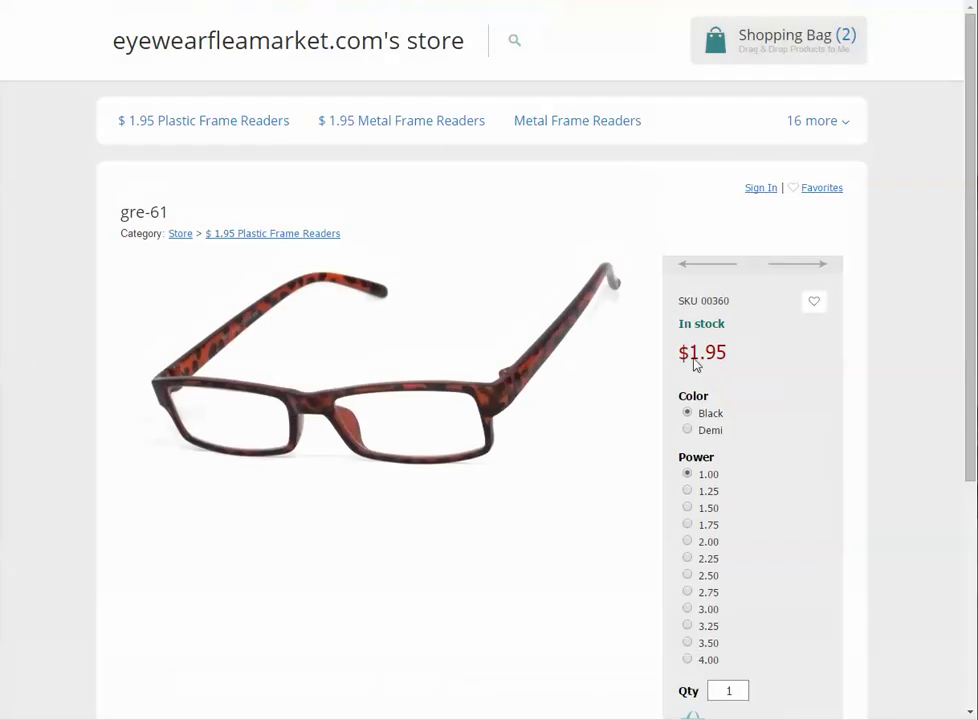
Step: On gre-63's storefront page, compare the Black frame image with the Demi tortoise image
left_click(788, 279)
left_click_drag(146, 215, 196, 214)
left_click(196, 214)
scroll(492, 436, "down", 2)
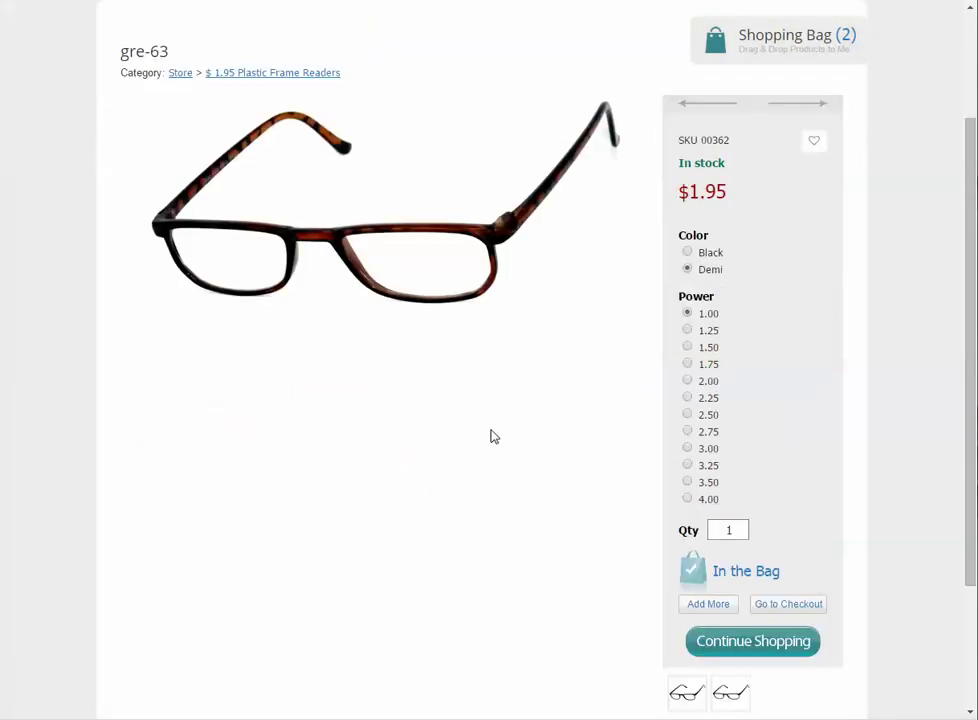
left_click(688, 253)
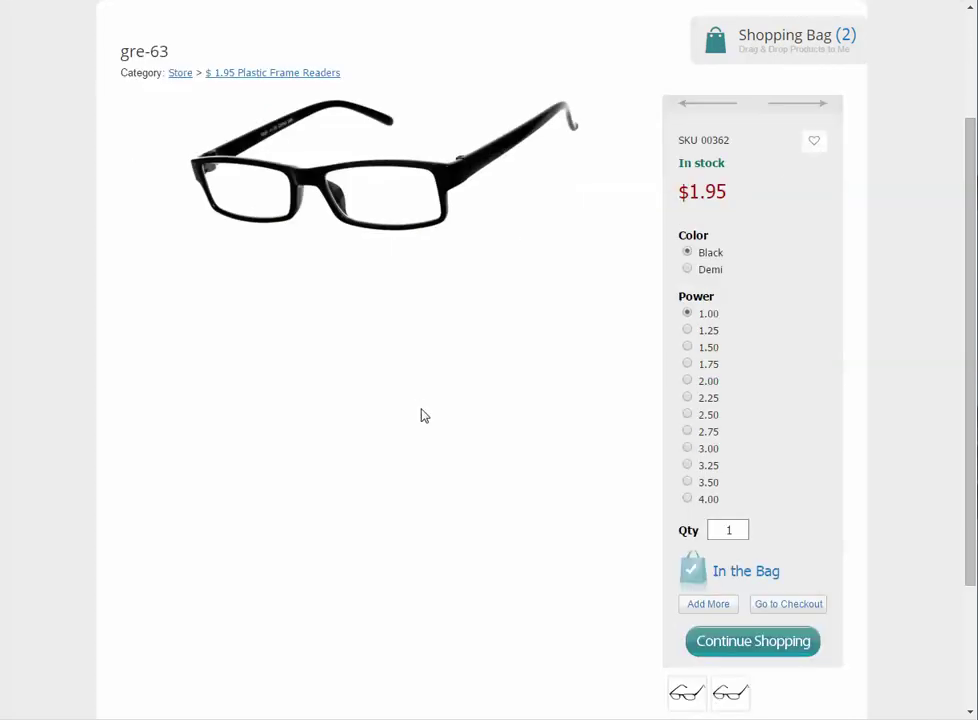
scroll(420, 407, "down", 1)
left_click(730, 614)
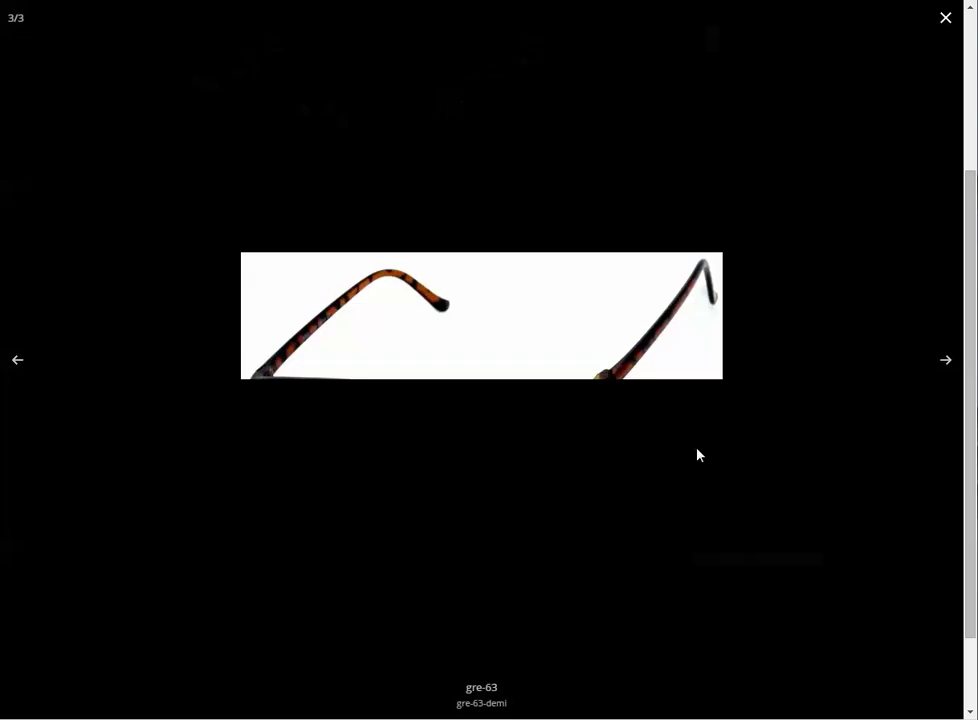
left_click(771, 266)
scroll(700, 210, "up", 2)
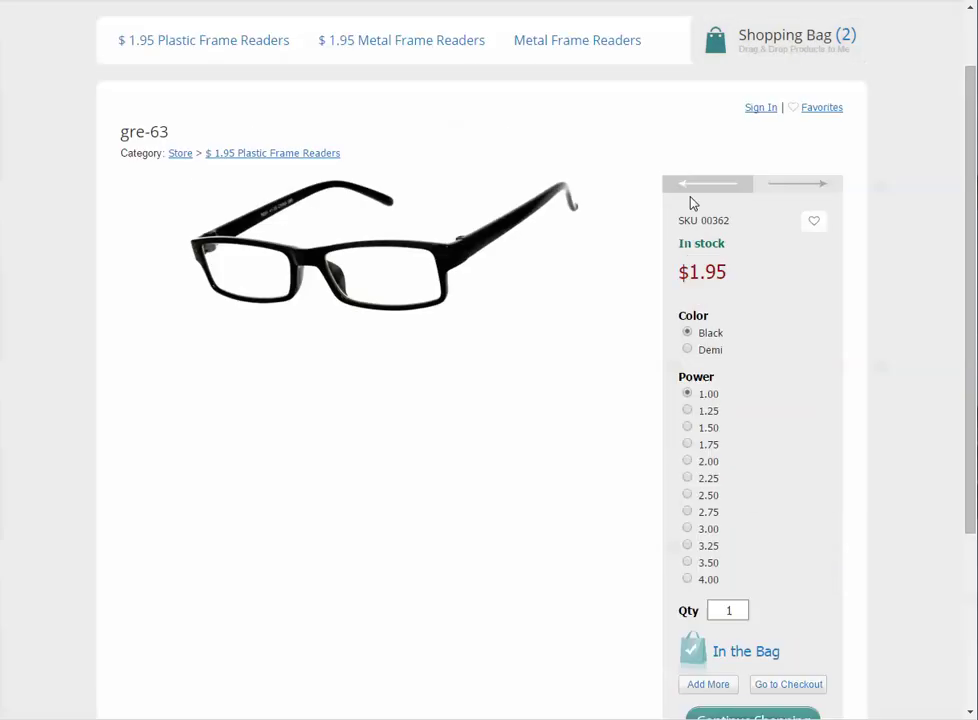
left_click(687, 349)
scroll(428, 298, "up", 1)
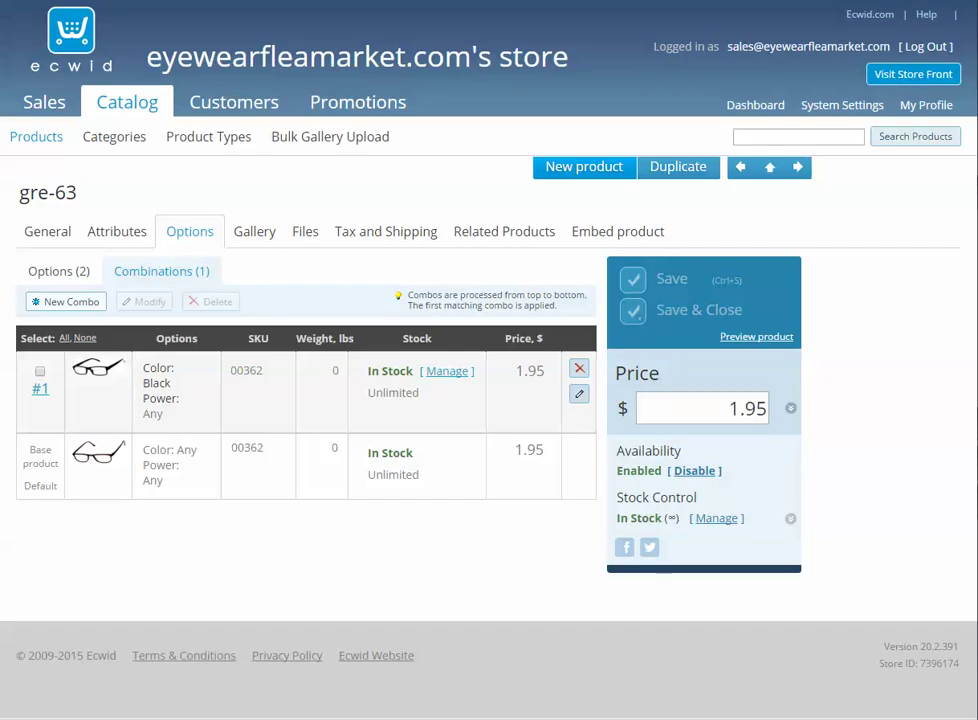
Step: Show all products in Catalog > Products and open gre-61 for editing
left_click(40, 138)
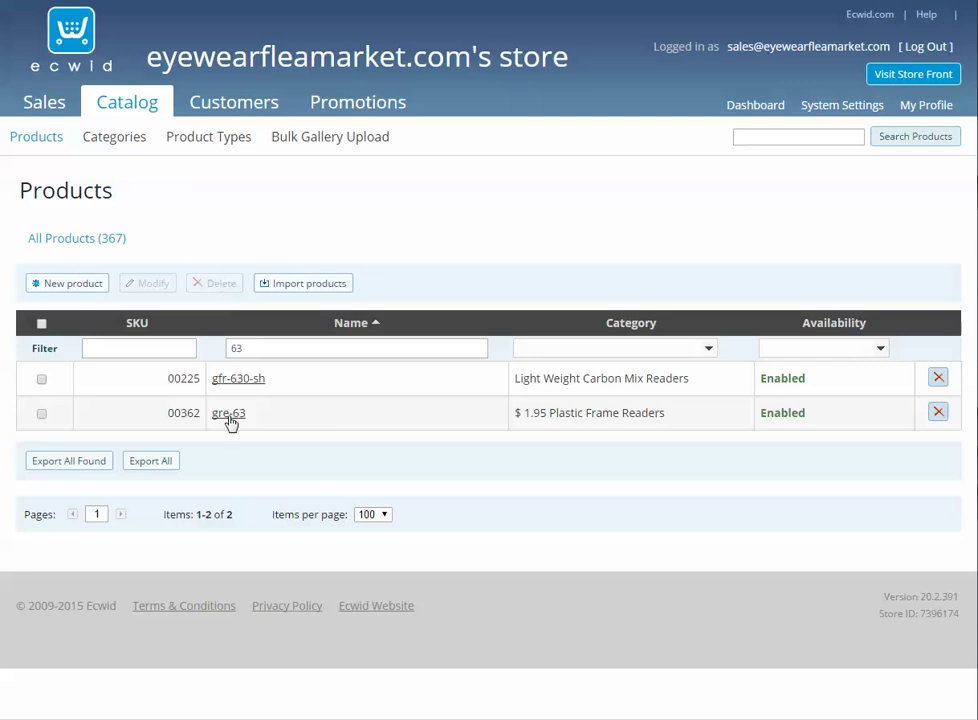
left_click(60, 240)
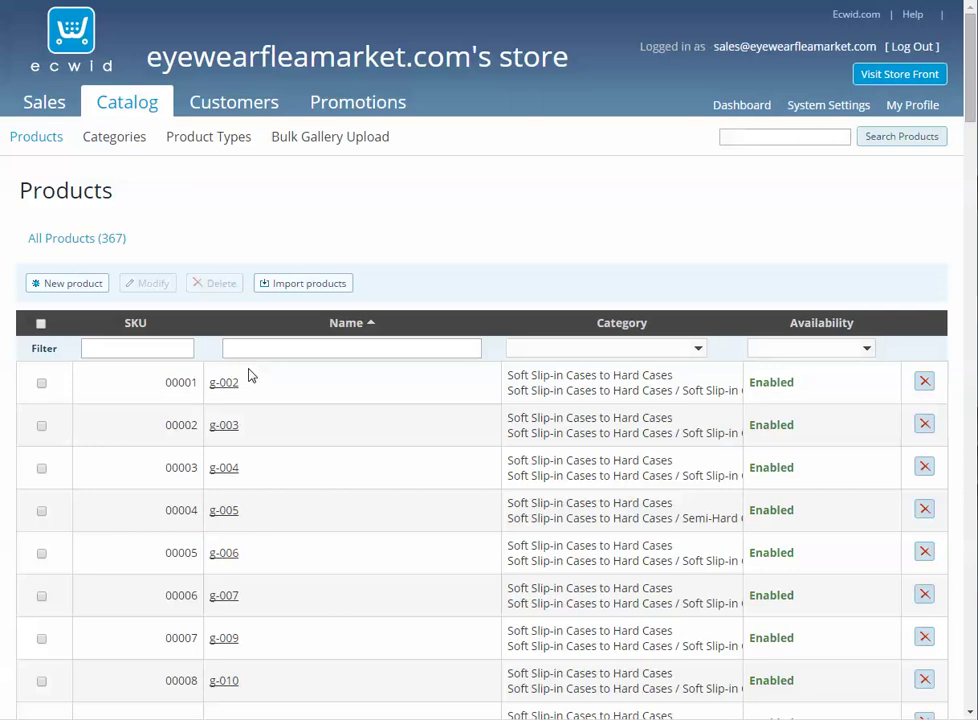
scroll(292, 493, "down", 6)
scroll(292, 440, "up", 6)
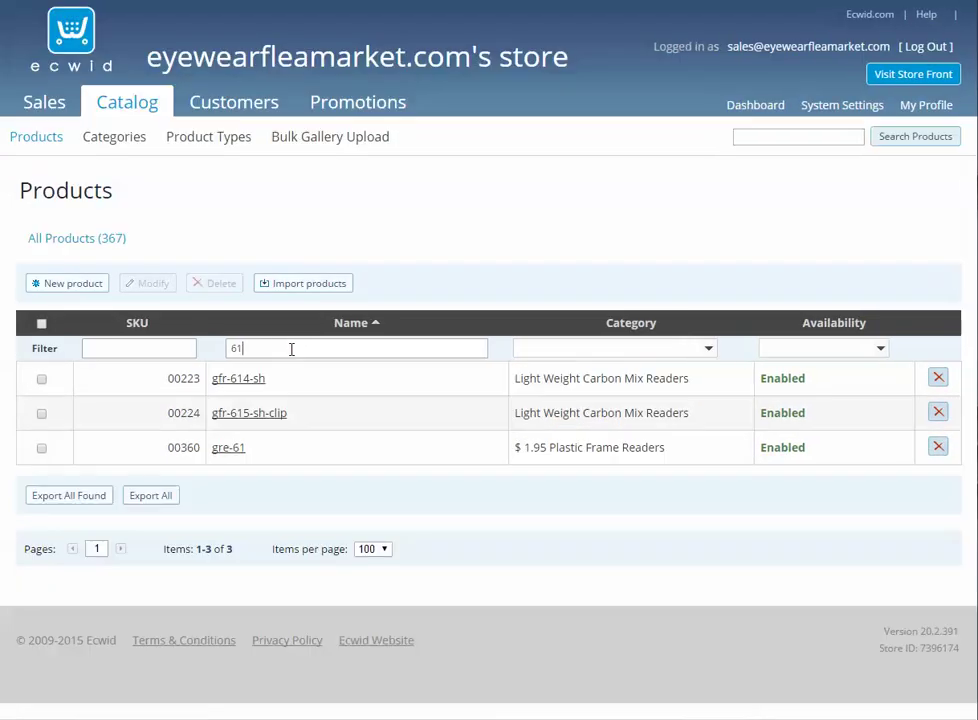
left_click(233, 449)
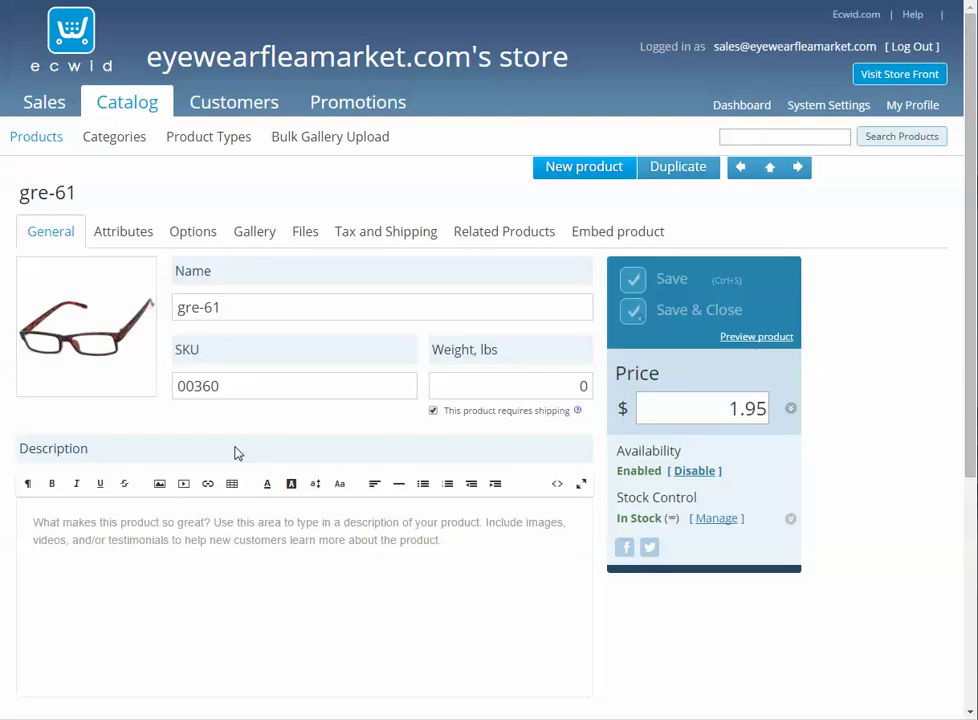
Step: Check gre-61's Color and Power options and its empty Combinations (0) list
mouse_move(142, 271)
left_click(201, 237)
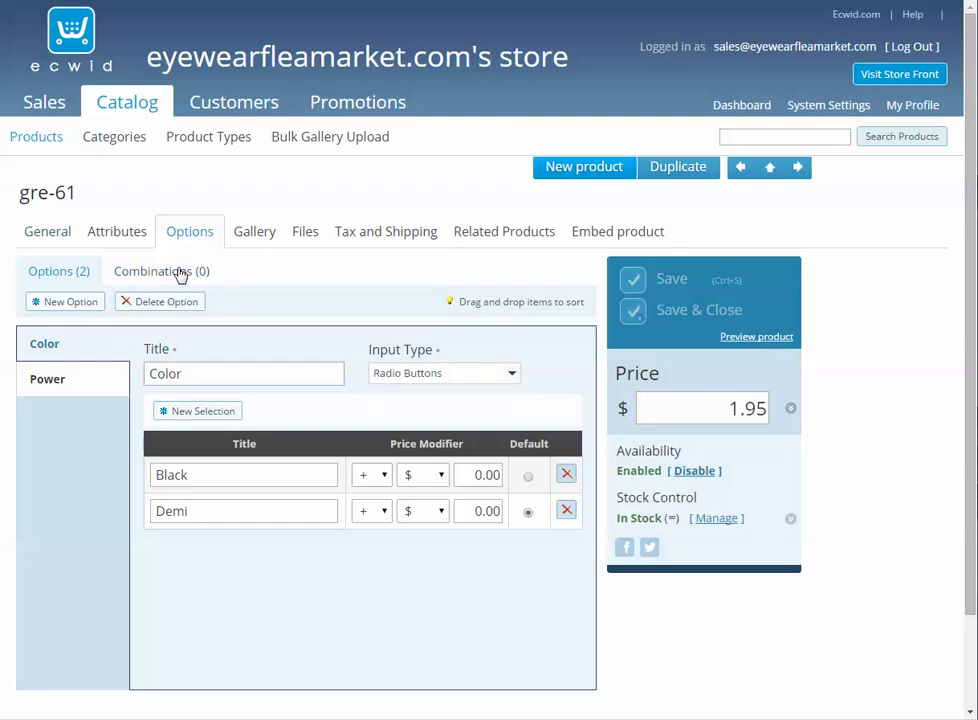
left_click(181, 272)
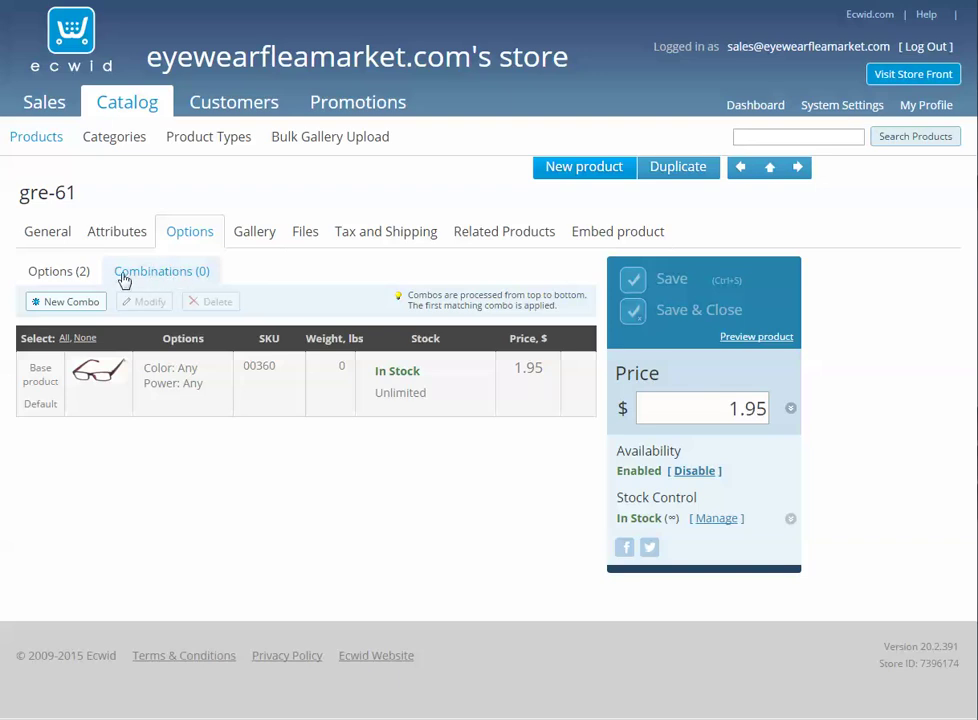
left_click(52, 280)
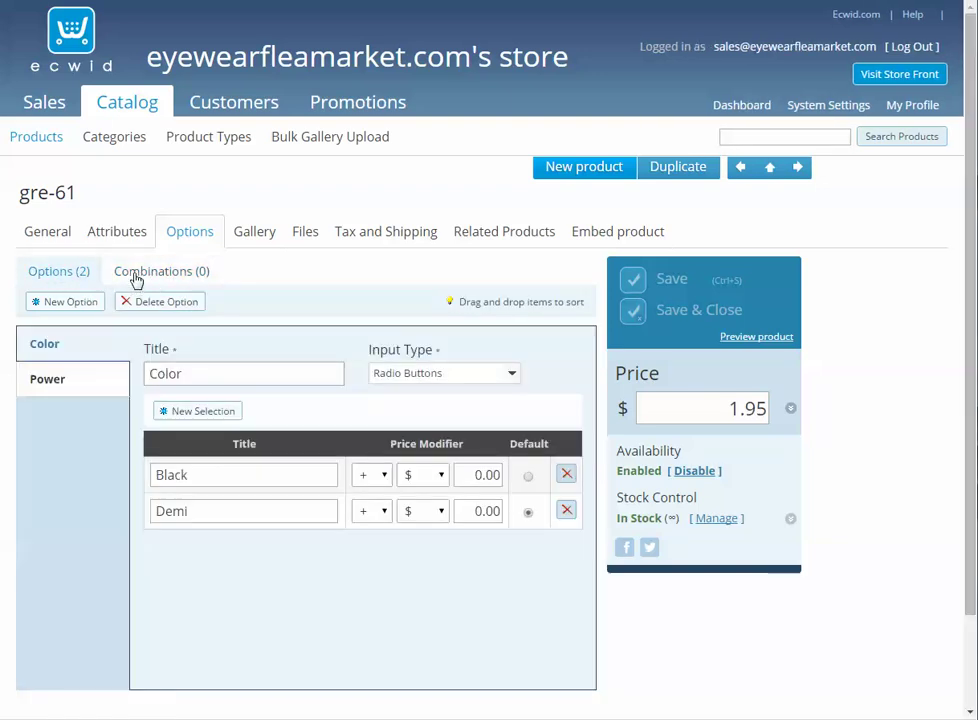
left_click(145, 276)
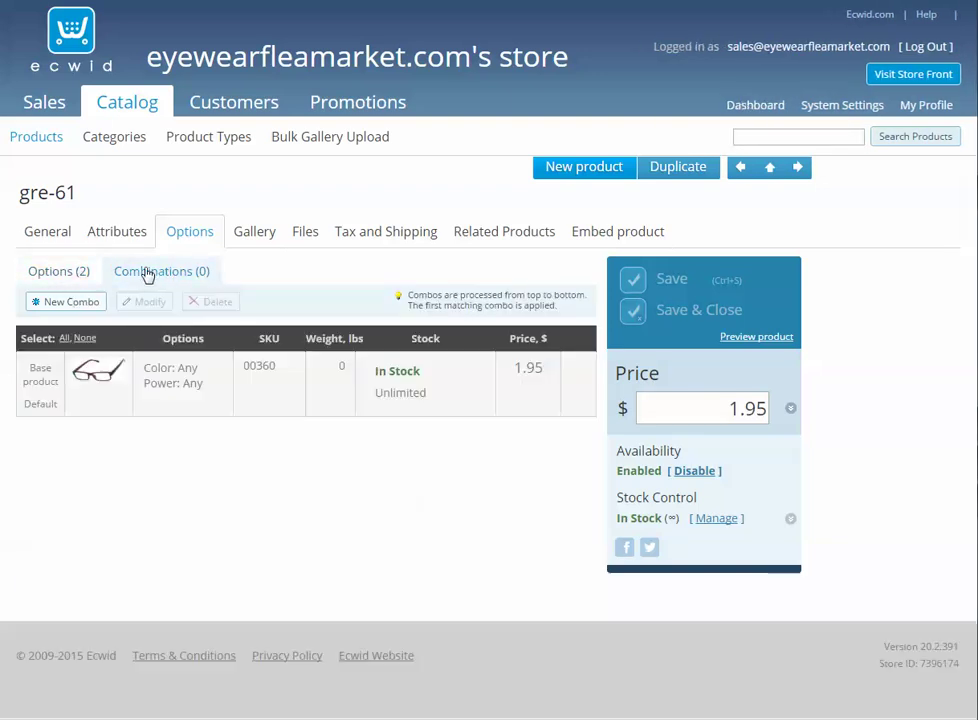
Step: Add a Color Black combo to gre-61 with image 312392396.jpg
left_click(60, 304)
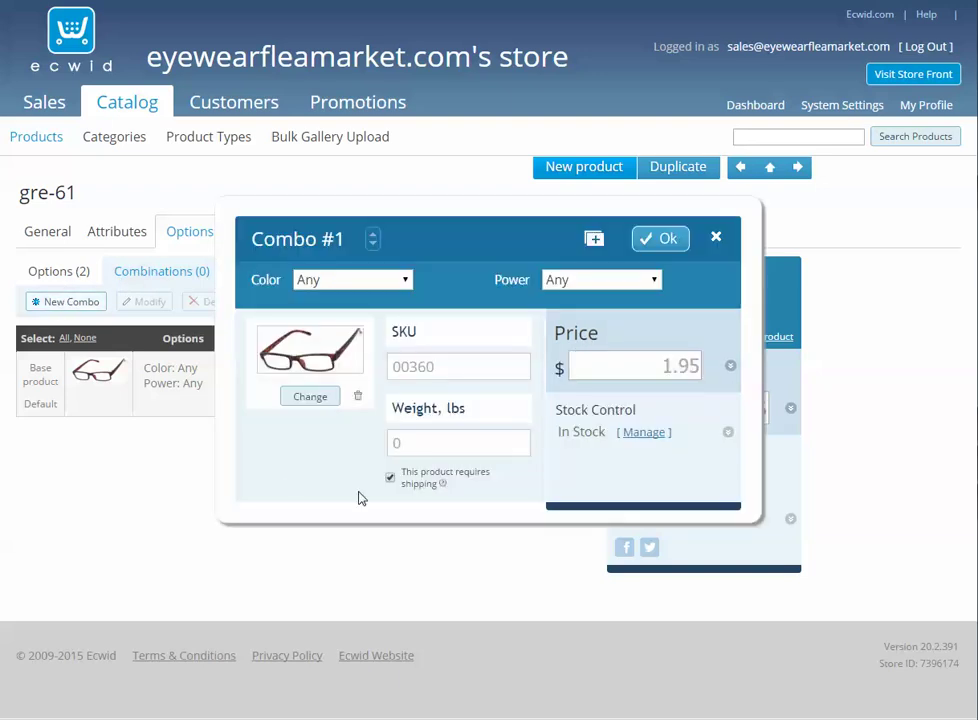
left_click(322, 286)
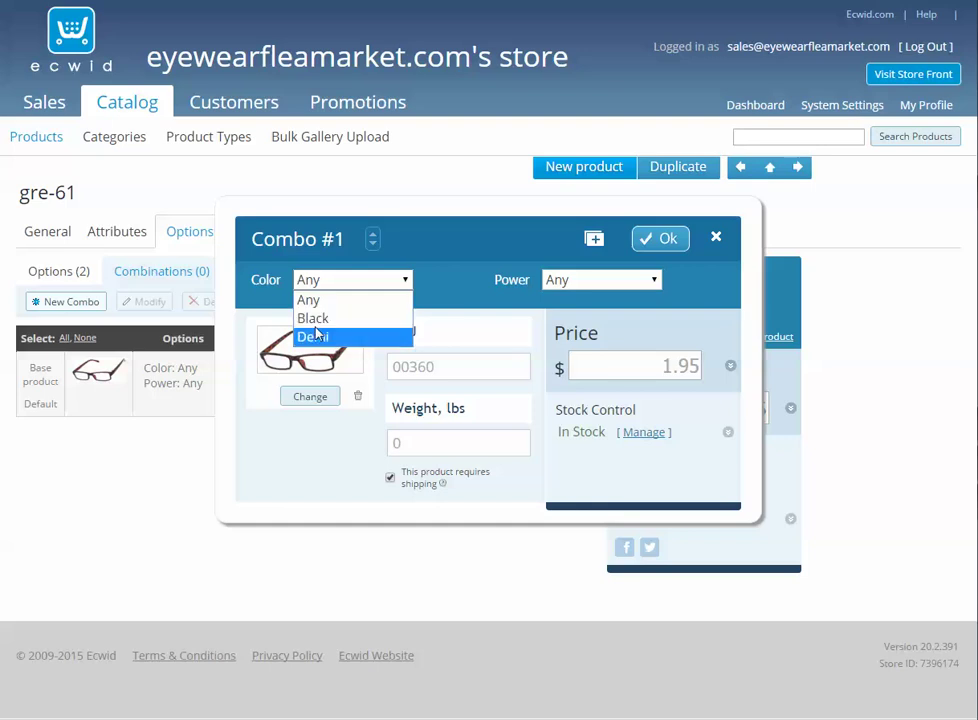
left_click(321, 320)
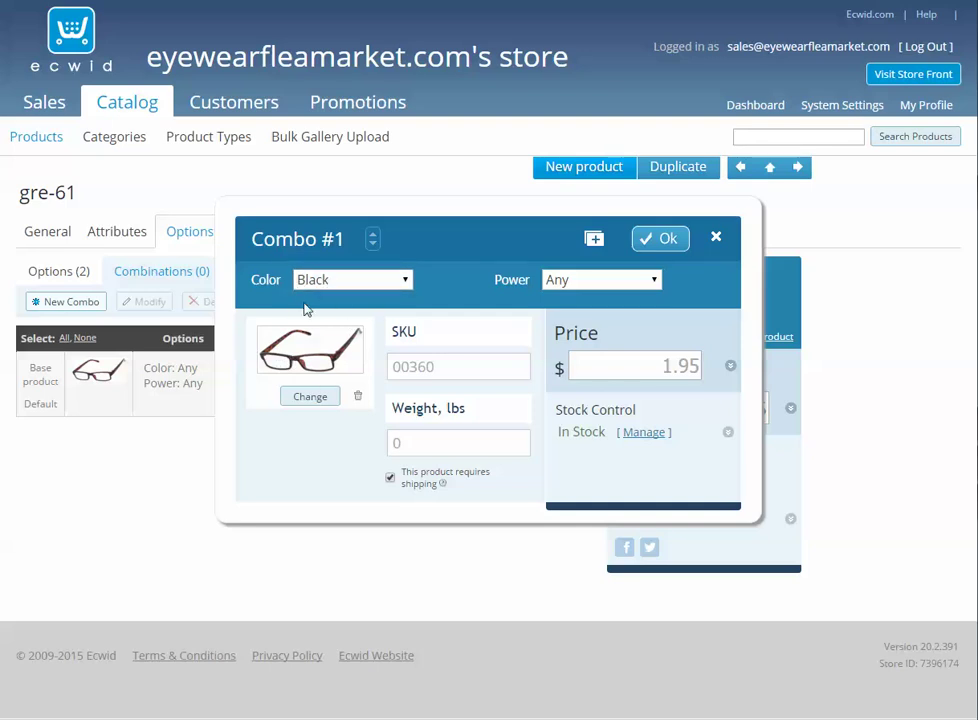
left_click(309, 396)
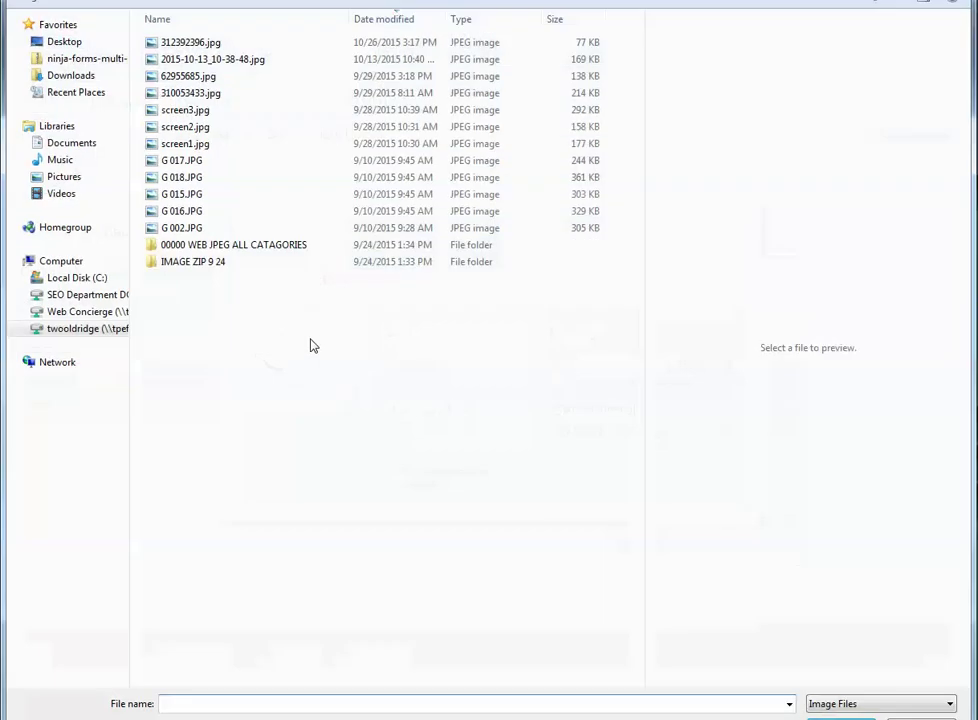
double_click(190, 43)
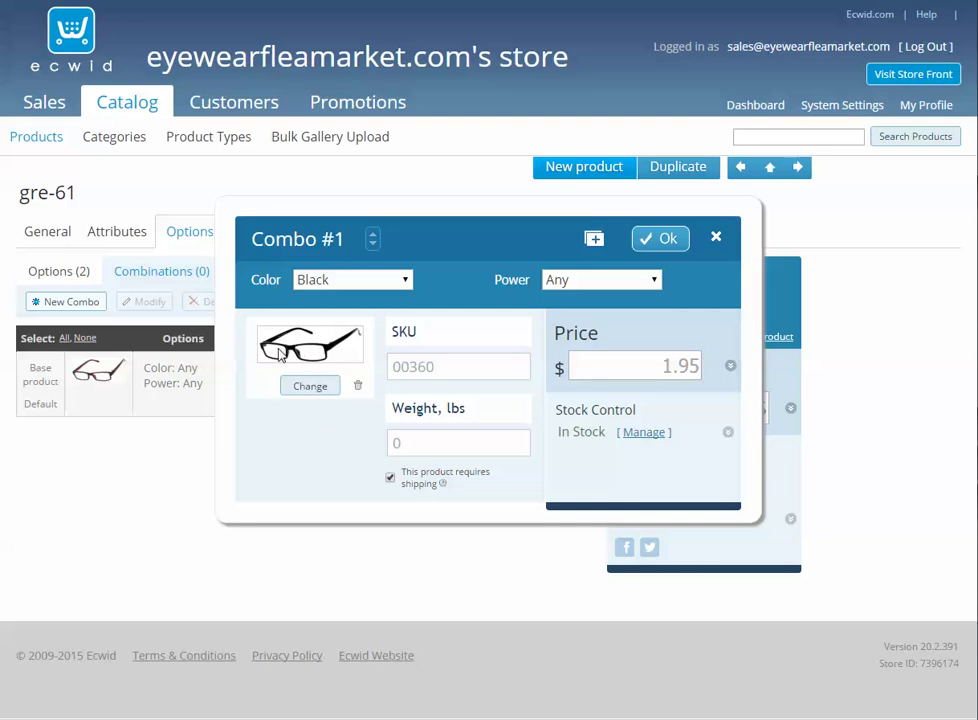
left_click(655, 241)
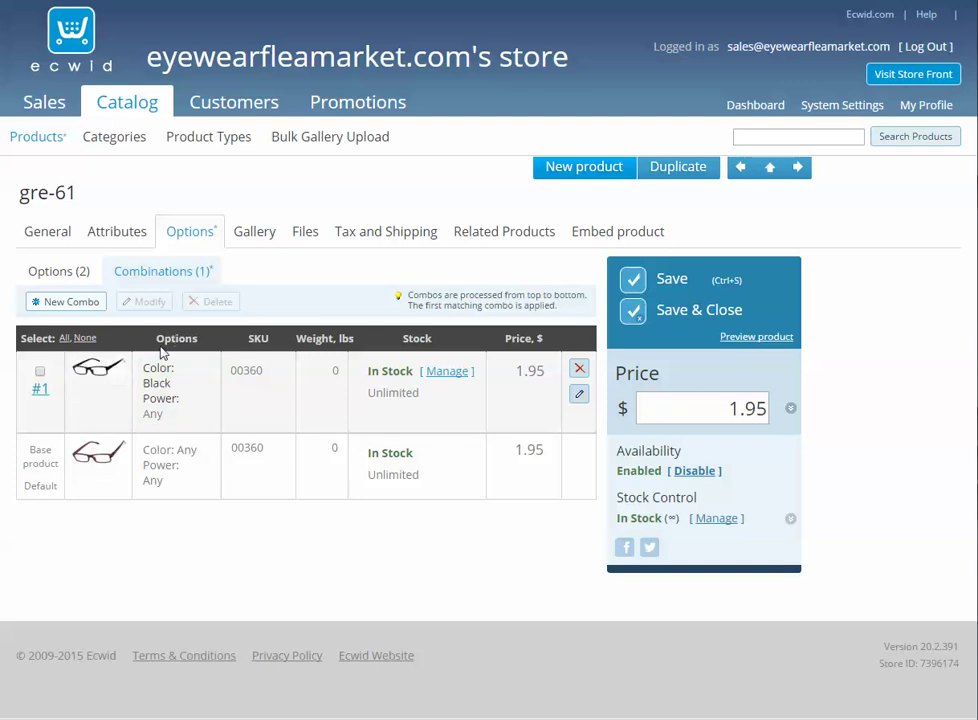
Step: Review combo #1 and the base product's Any settings, then save gre-61's combinations
mouse_move(158, 392)
left_click_drag(149, 452, 181, 489)
left_click(191, 476)
left_click(134, 470)
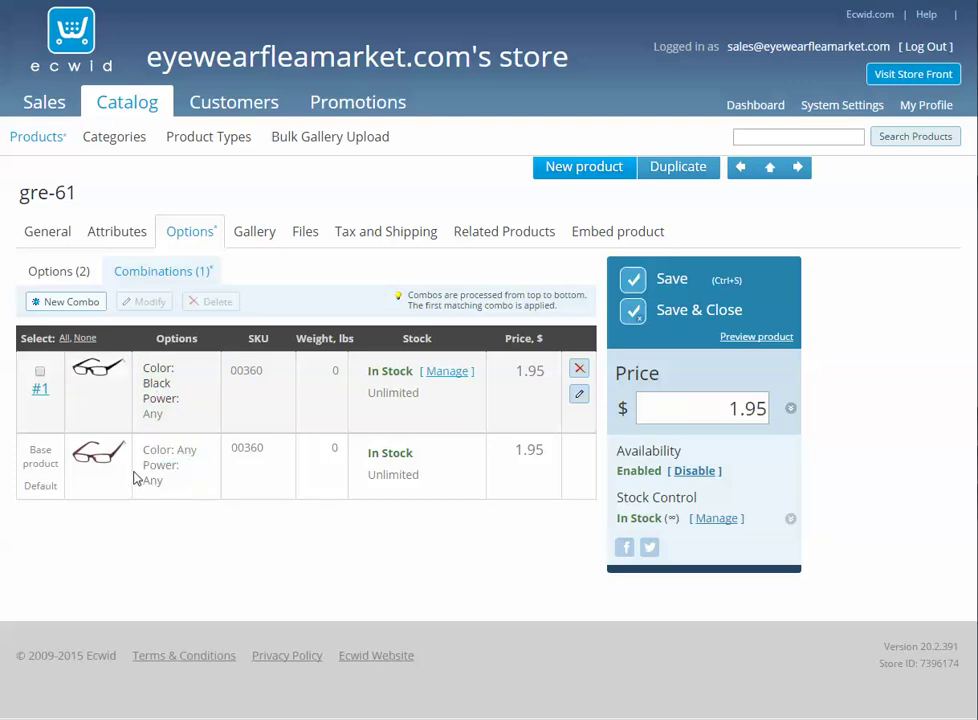
left_click(148, 408)
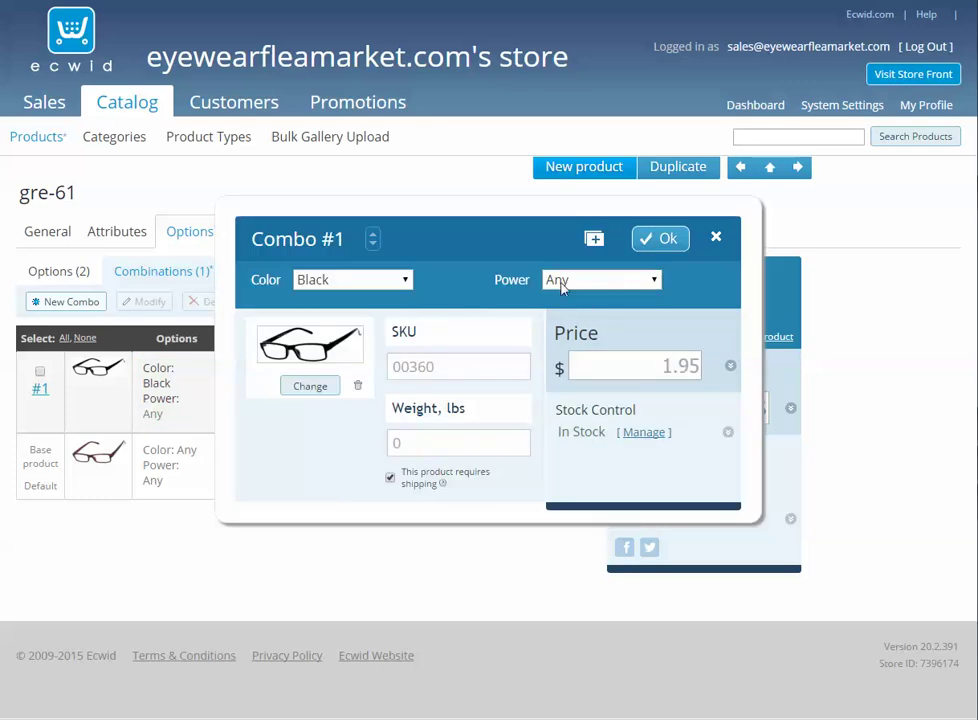
left_click(717, 237)
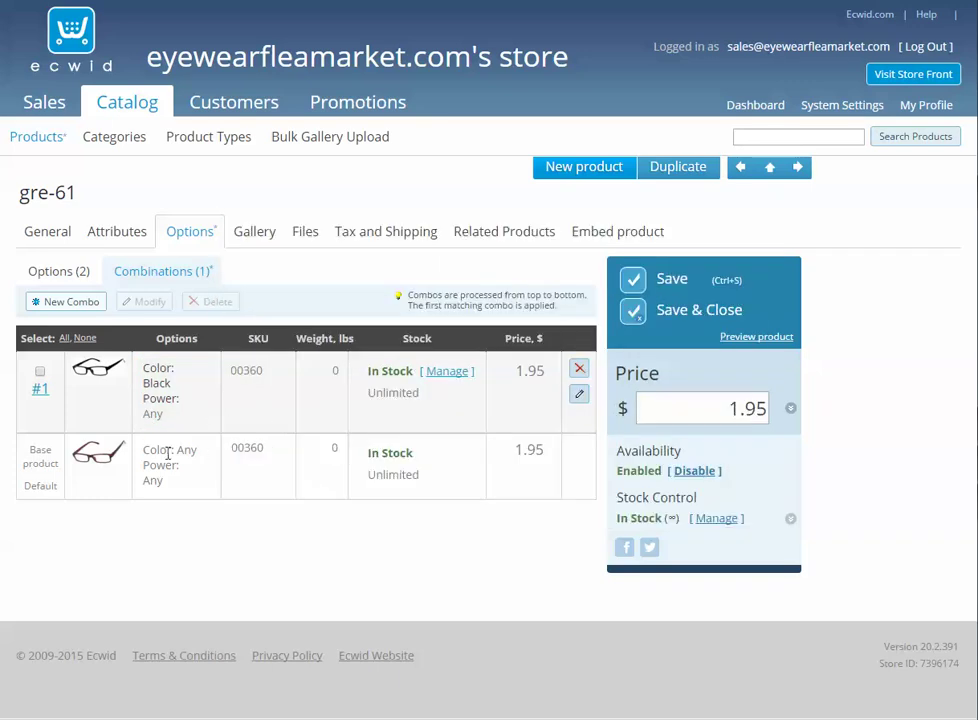
left_click_drag(151, 451, 113, 458)
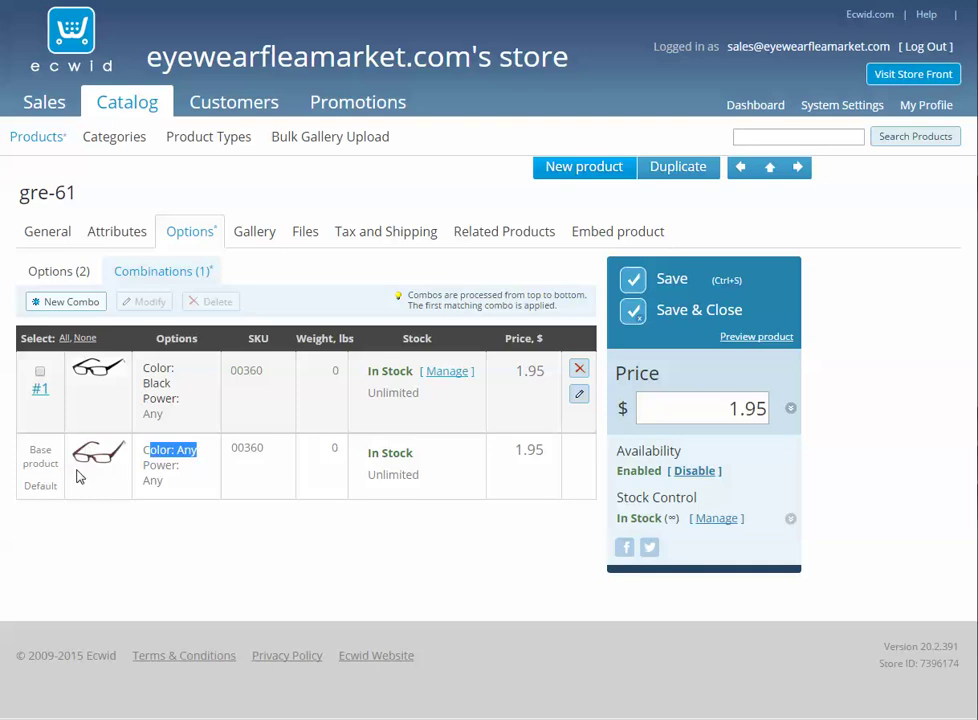
mouse_move(94, 372)
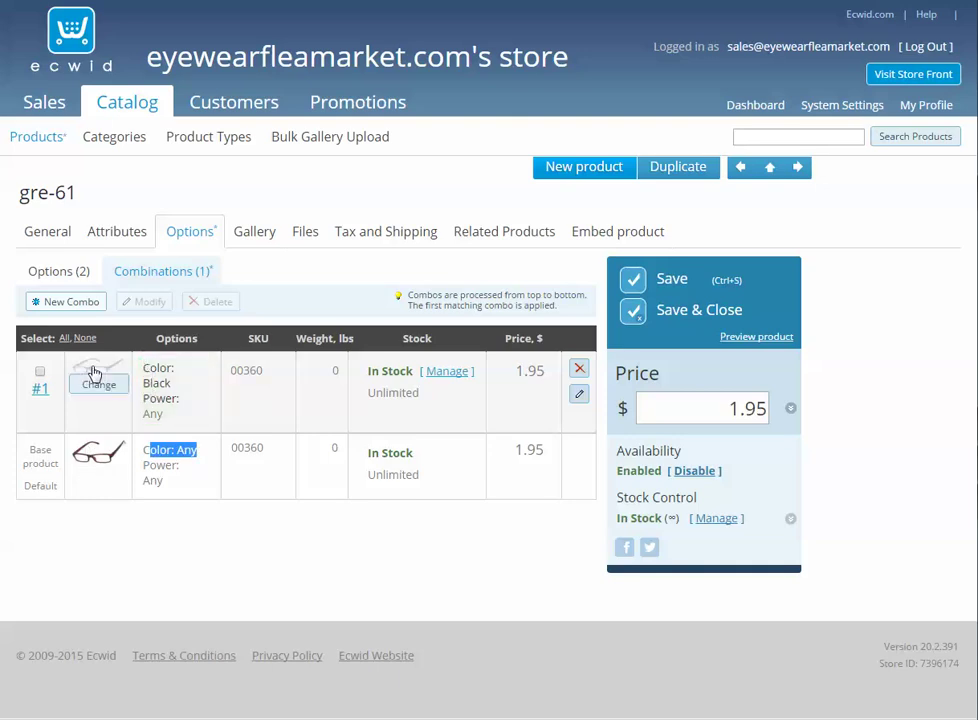
left_click(631, 283)
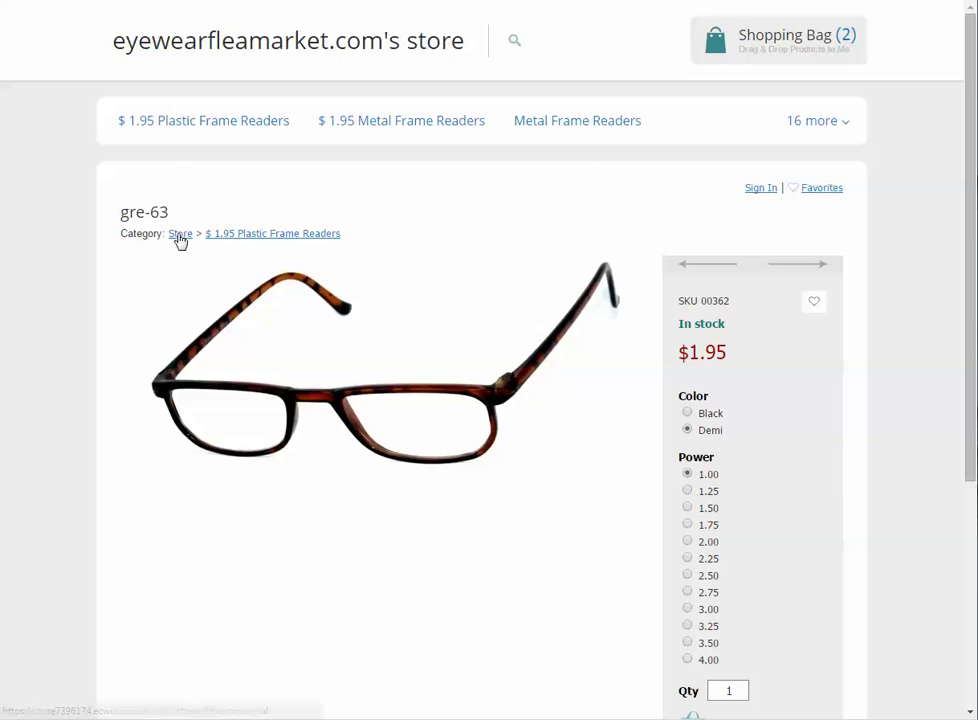
Step: Open gre-61 from the $1.95 Plastic Frame Readers category and select Black to see its frame image
left_click(180, 234)
left_click(207, 298)
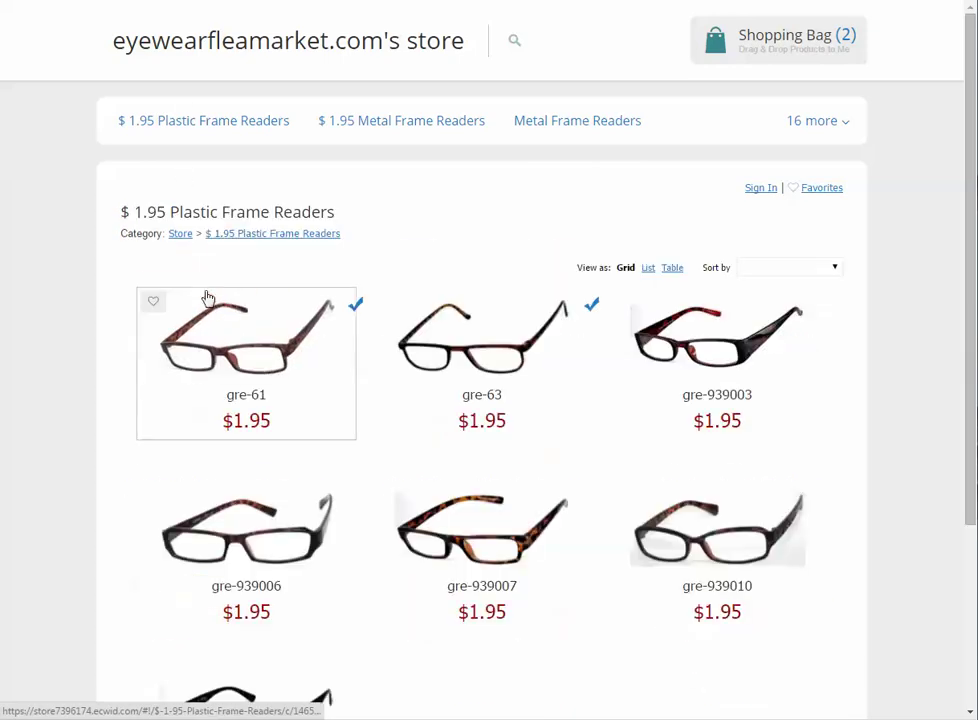
left_click(247, 364)
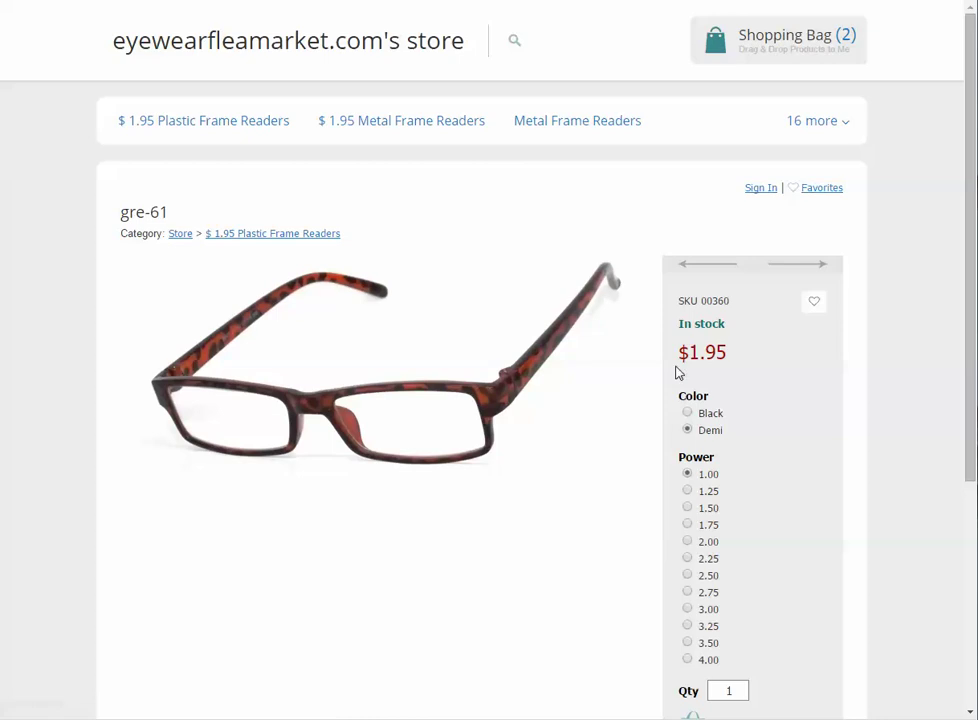
left_click(687, 413)
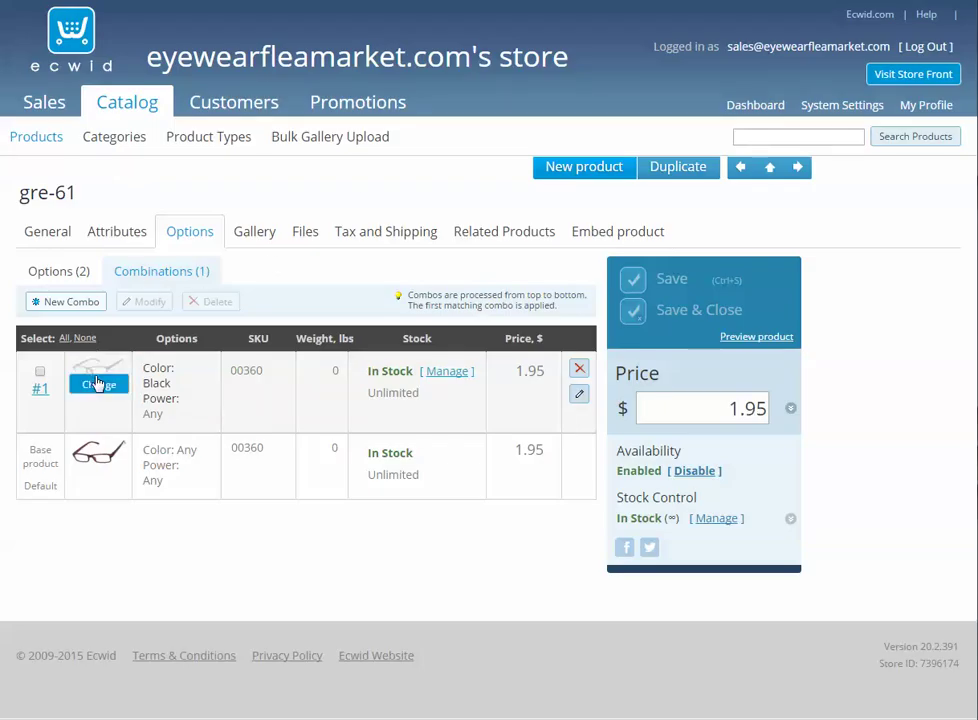
Step: Delete gre-61's Black combination #1
left_click(579, 370)
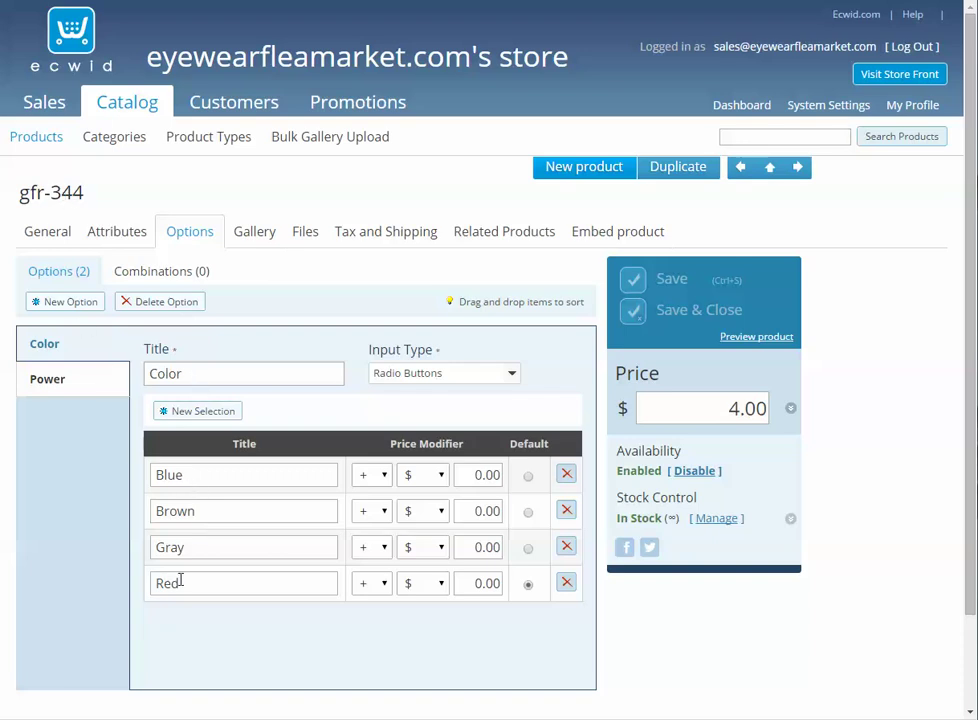
Step: Create a Blue combo for gfr-344 with its own uploaded glasses image
left_click(65, 303)
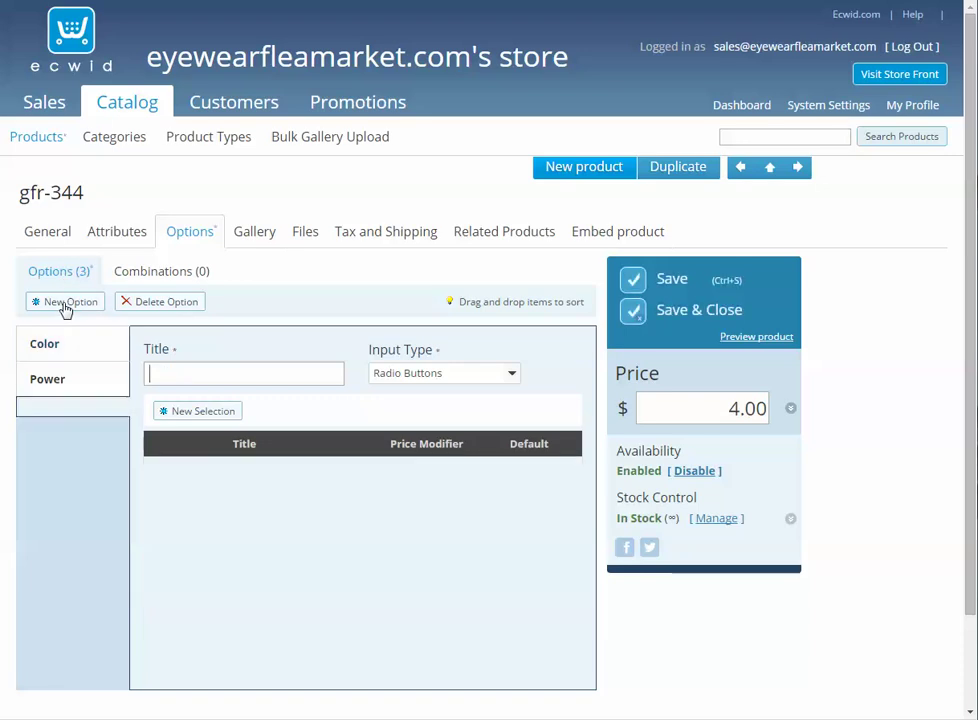
left_click(153, 305)
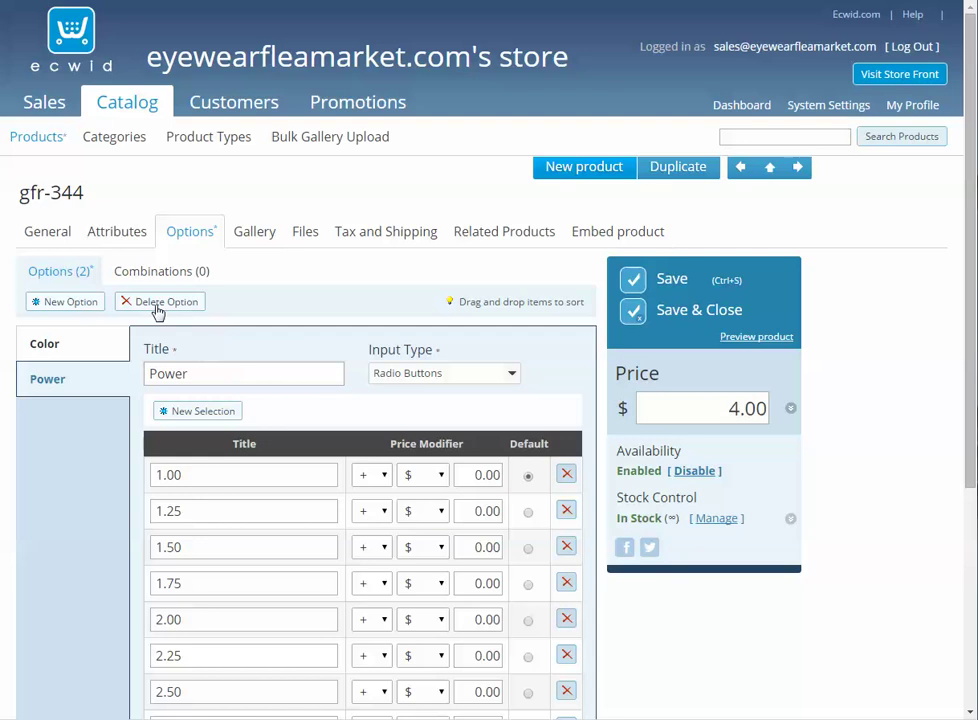
left_click(172, 278)
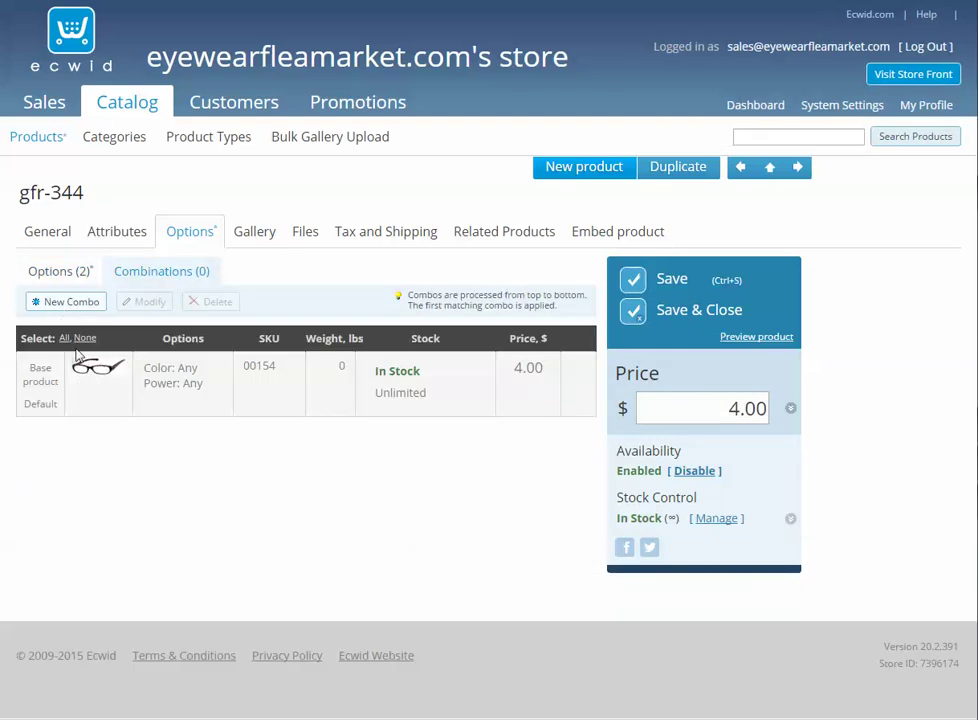
left_click(50, 302)
left_click(354, 281)
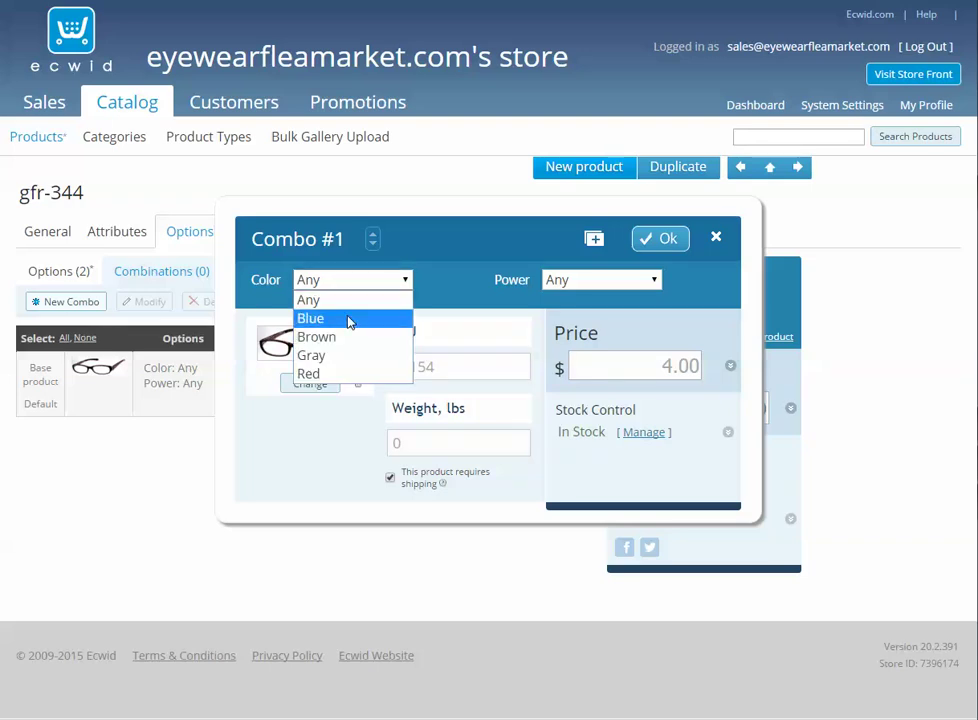
left_click(348, 319)
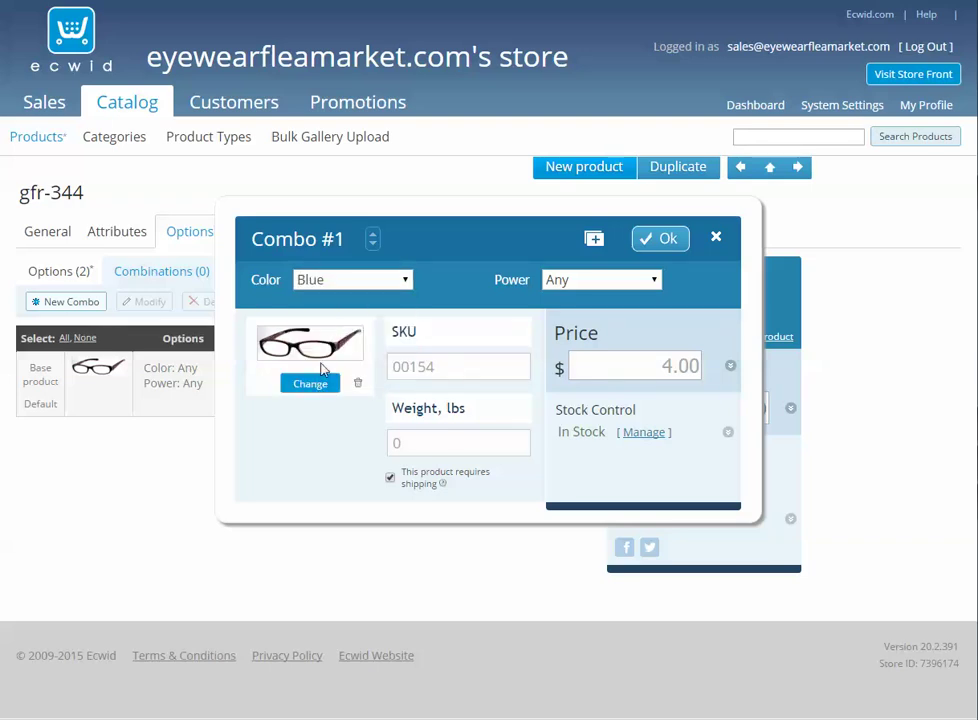
left_click(322, 383)
double_click(192, 42)
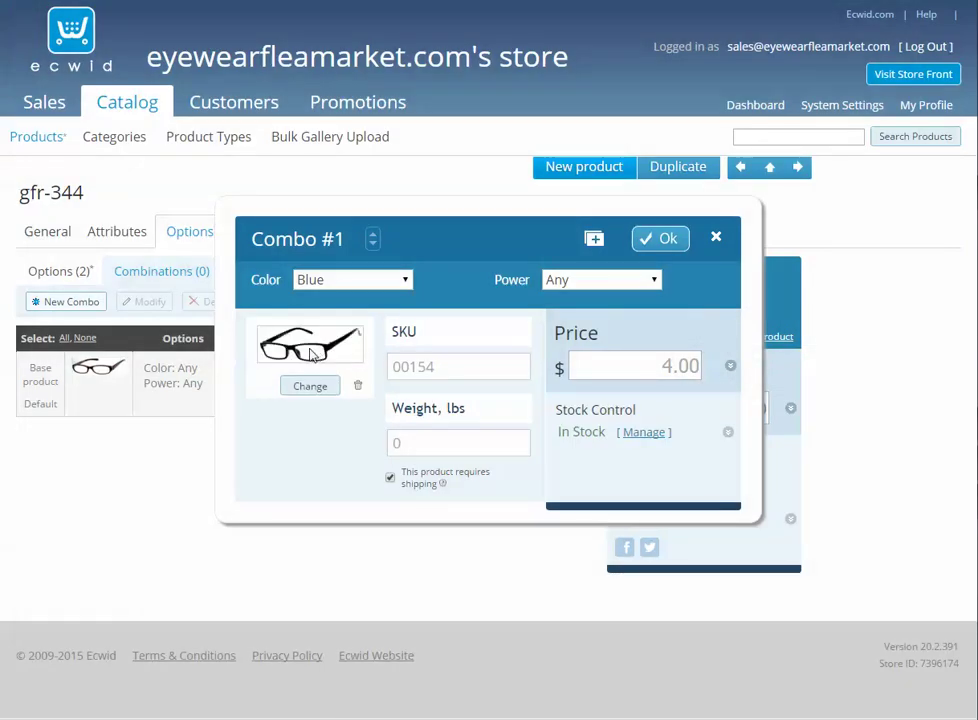
left_click(660, 239)
Step: Add Brown and Gray colour combos for gfr-344
left_click(62, 302)
left_click(340, 281)
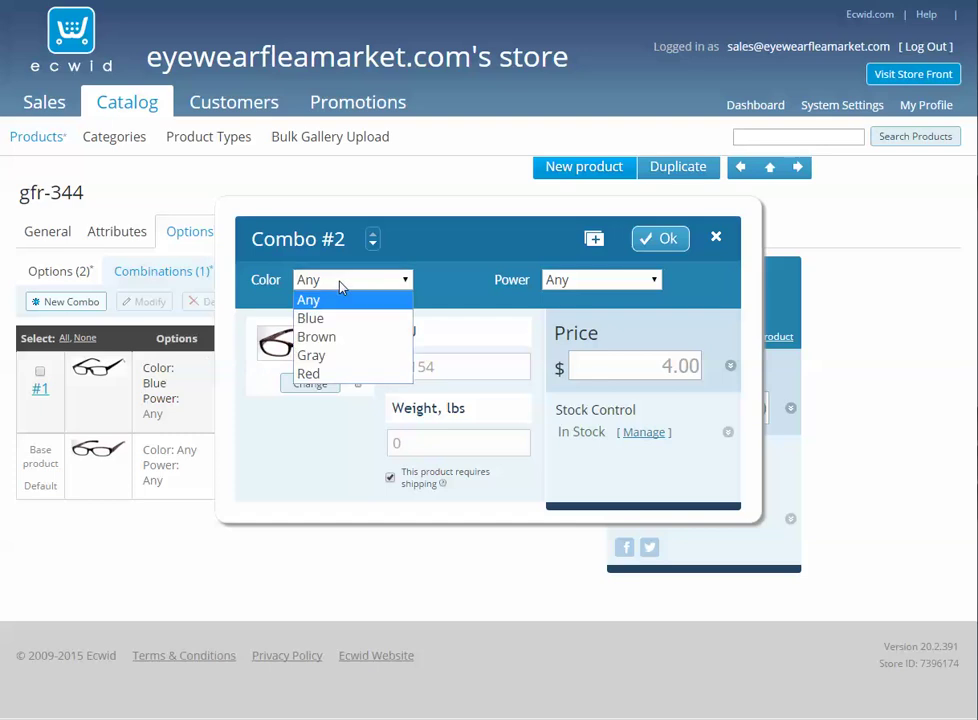
left_click(334, 339)
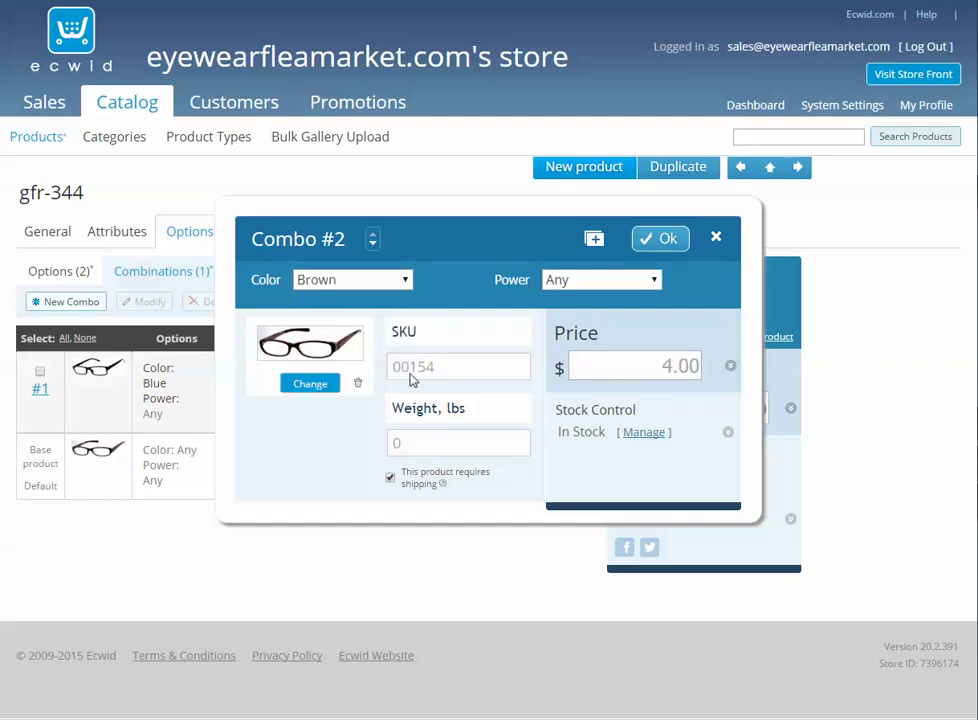
left_click(668, 241)
left_click(86, 302)
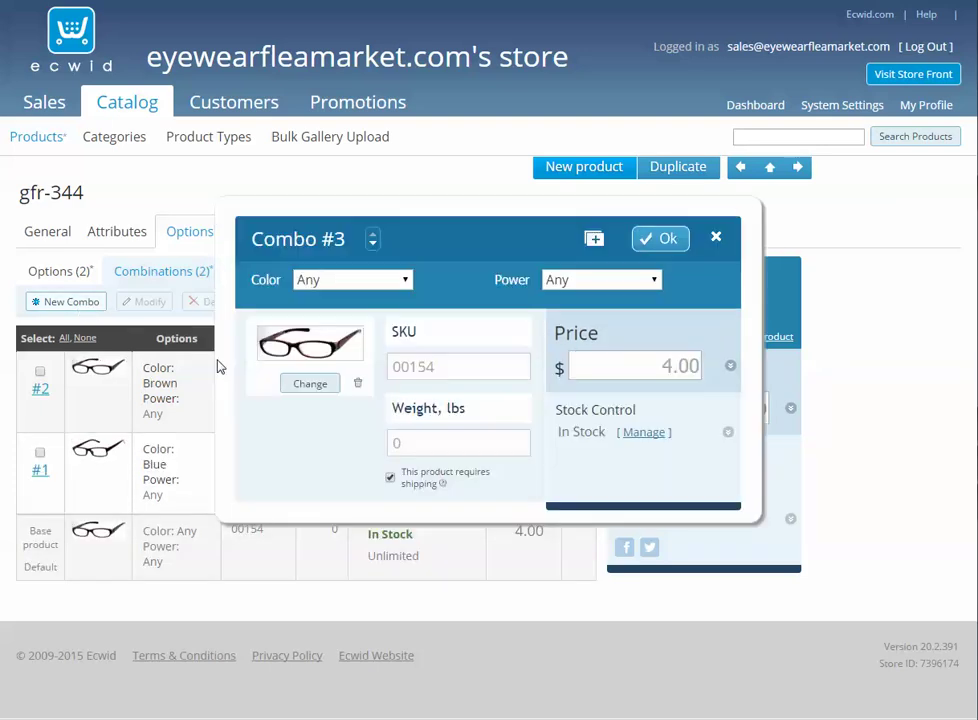
left_click(331, 285)
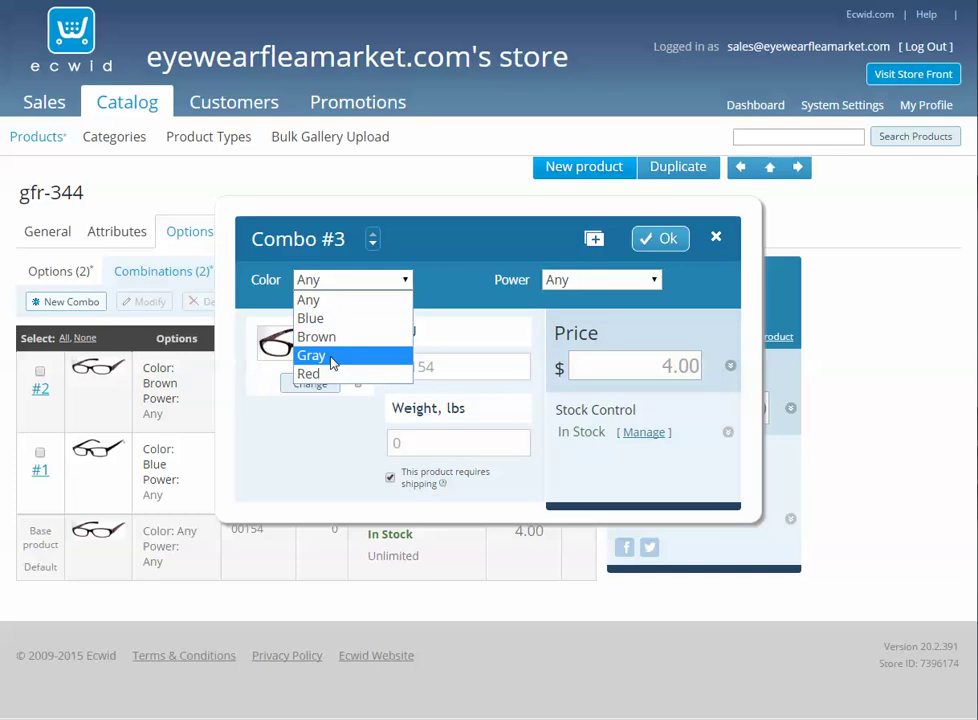
left_click(333, 356)
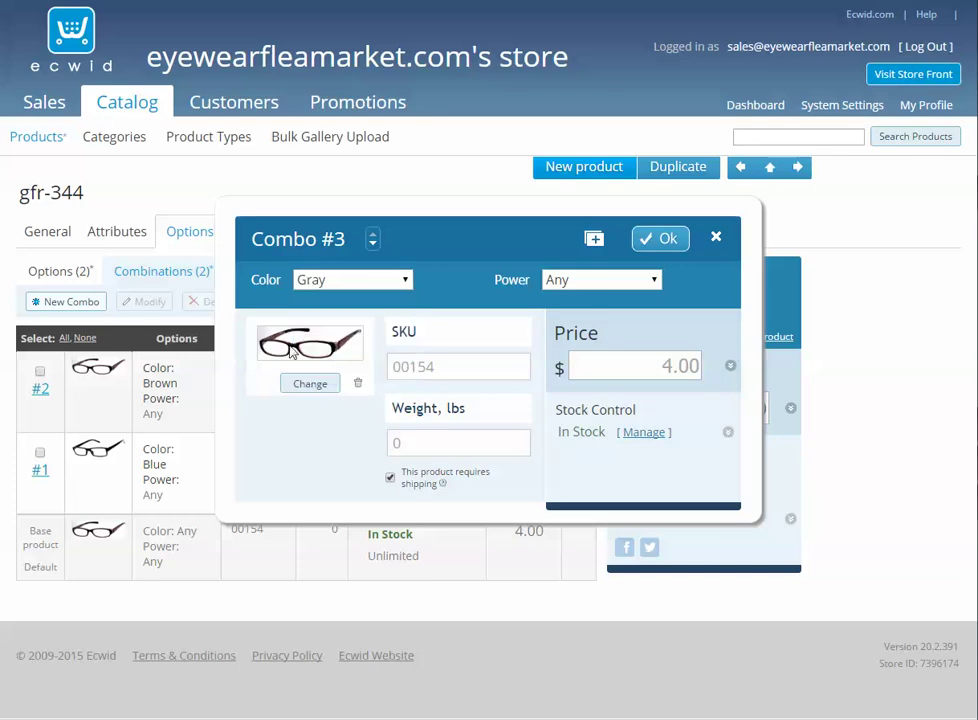
left_click(666, 243)
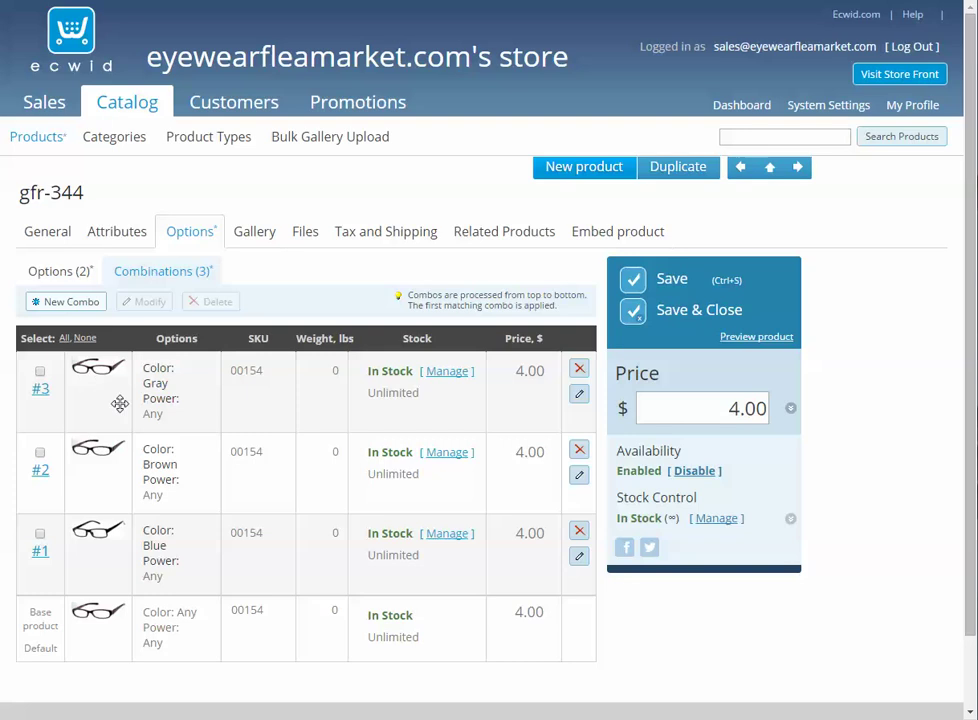